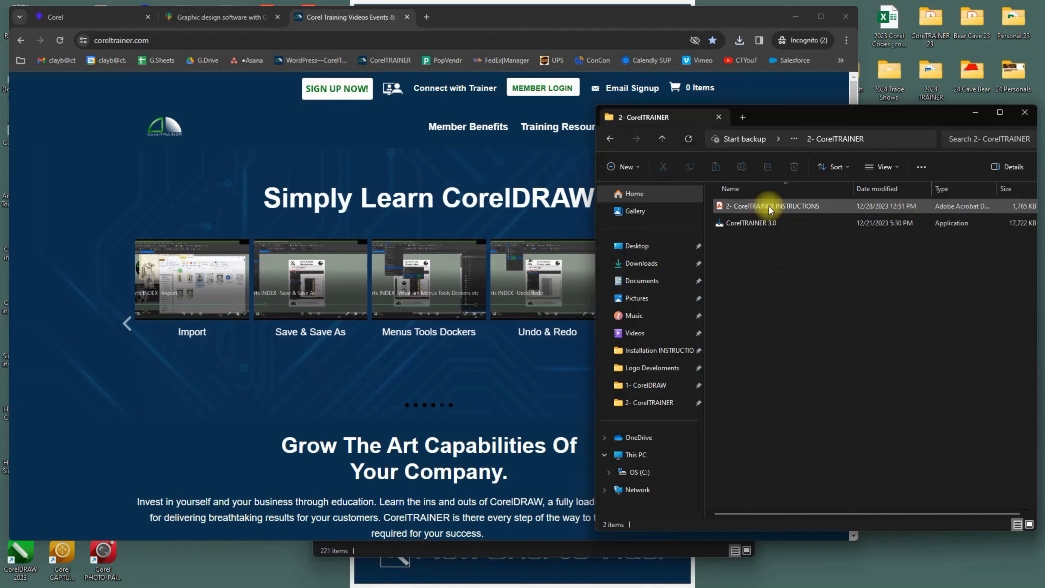
Open the 2- CorelTRAINER INSTRUCTIONS PDF, review its installation steps, and return to the 2- CorelTRAINER folder.
double_click(769, 206)
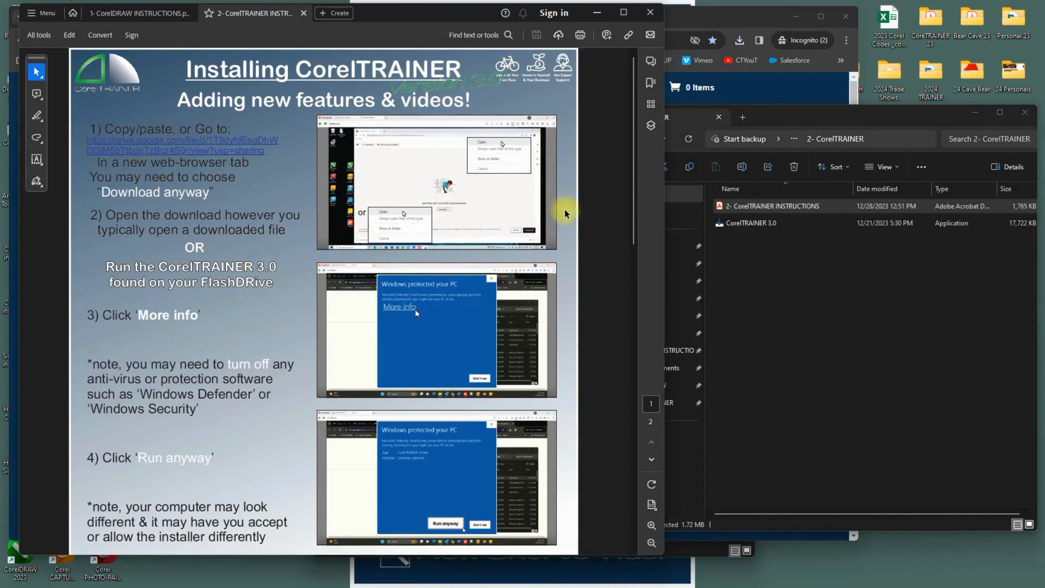
scroll(311, 206, down, 4)
scroll(310, 204, down, 10)
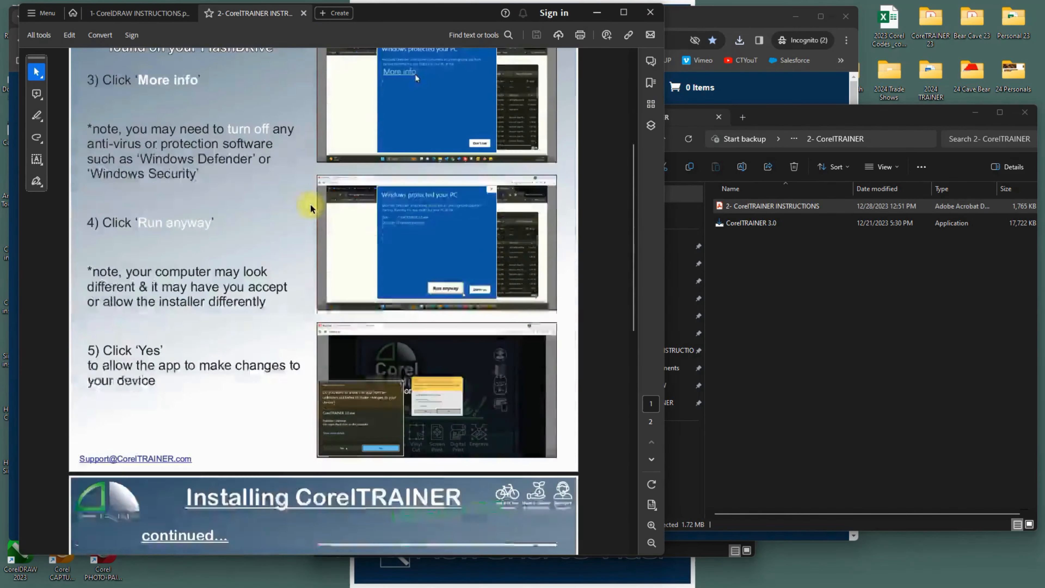
scroll(311, 207, up, 12)
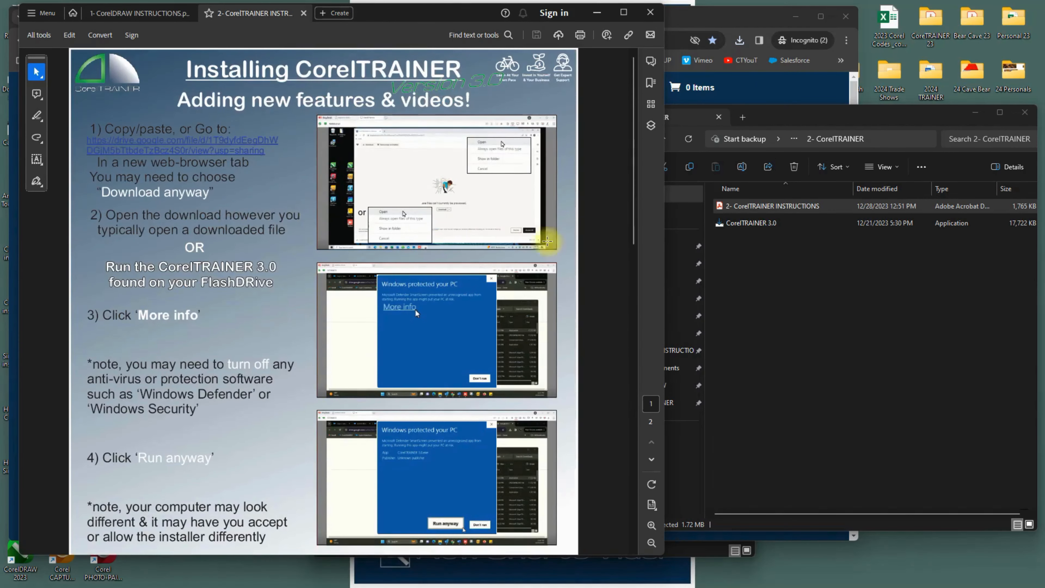
click(813, 282)
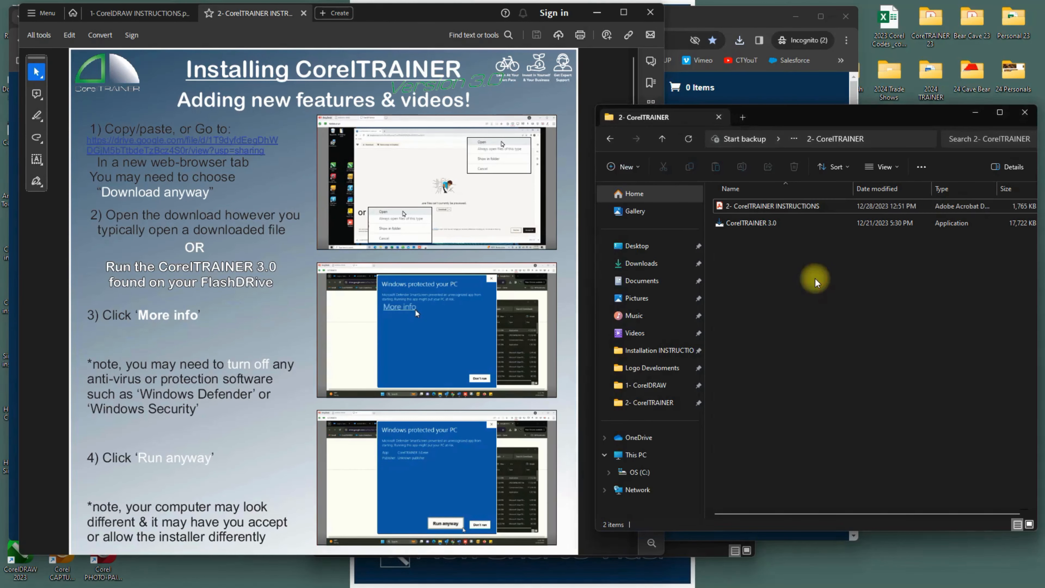
Look over the open CorelTRAINER, Corel and CorelDRAW Graphics Suite 2023 web pages, ending on the CorelTRAINER page.
click(695, 17)
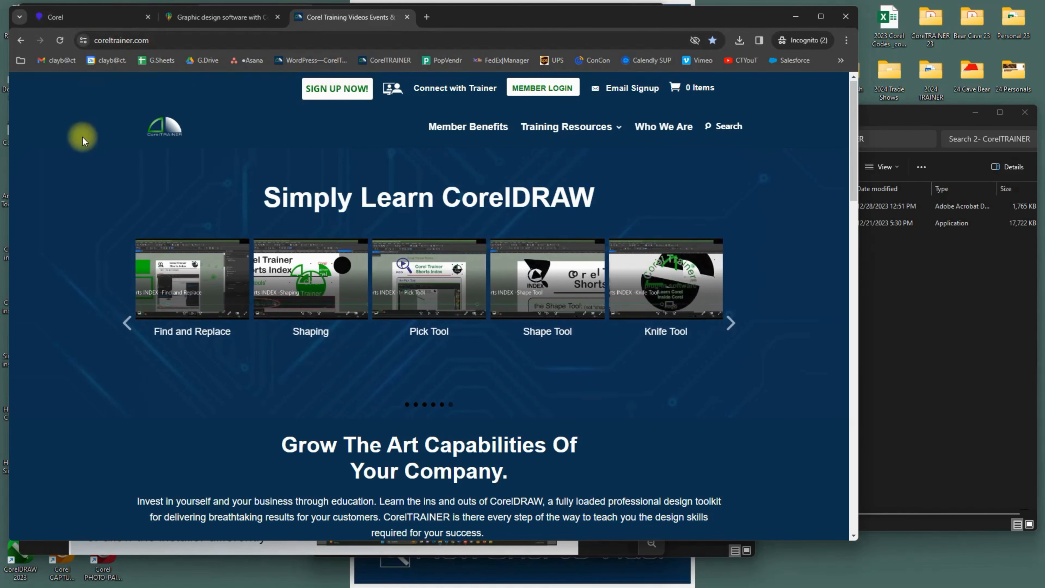
scroll(83, 139, down, 5)
scroll(83, 140, up, 5)
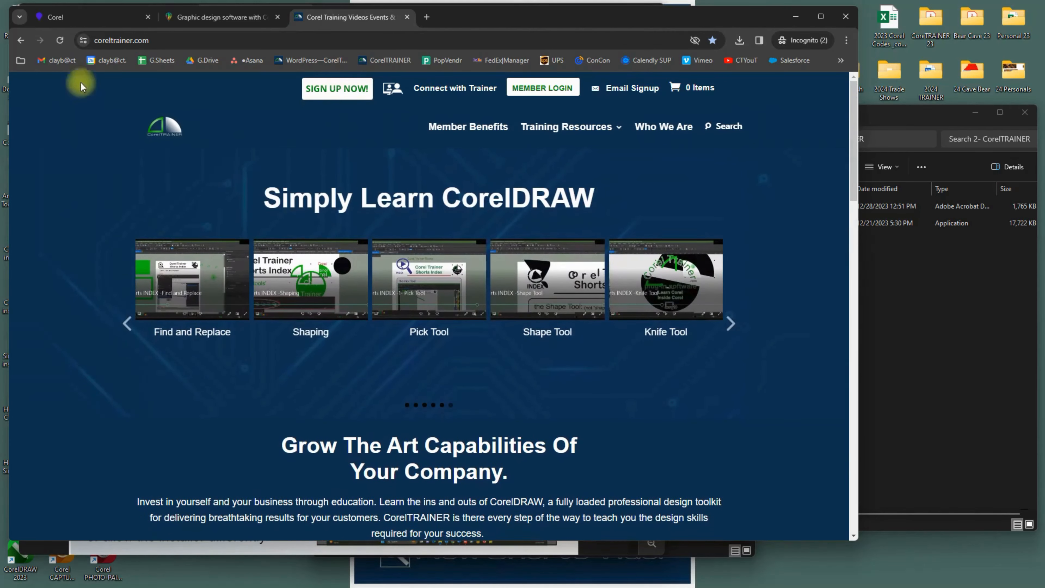
click(82, 14)
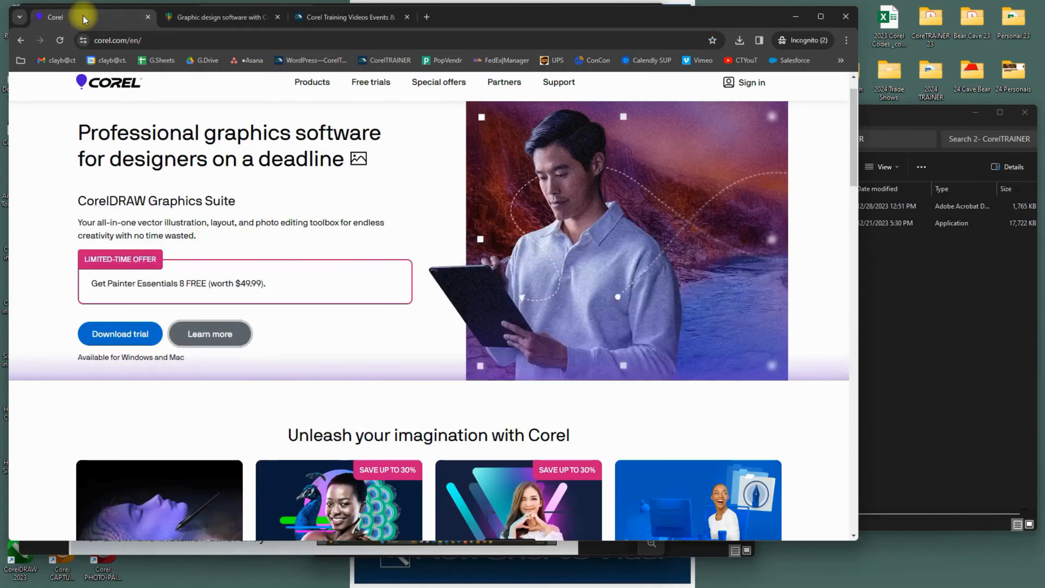
click(202, 21)
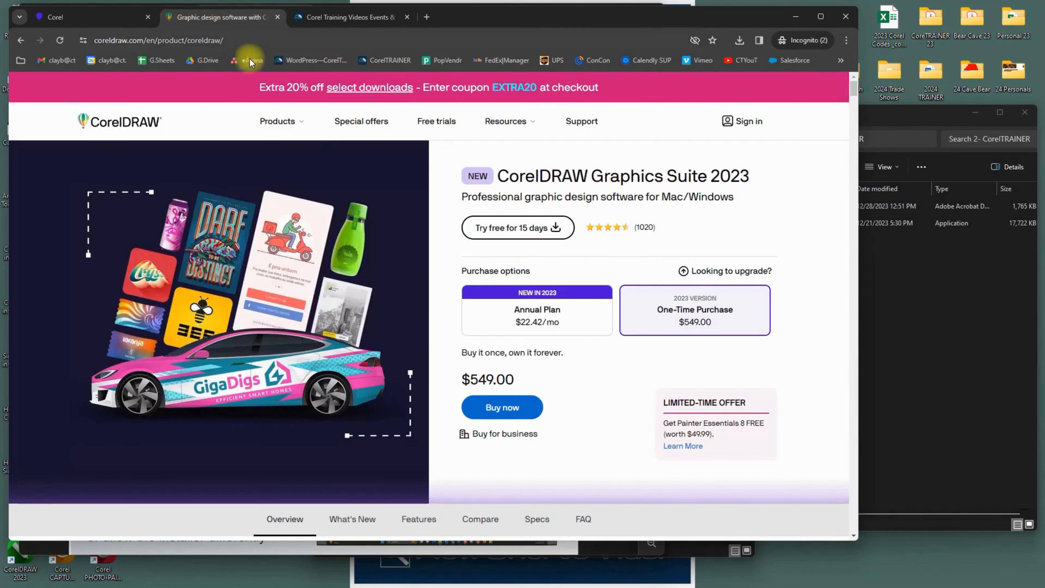
double_click(551, 352)
click(601, 360)
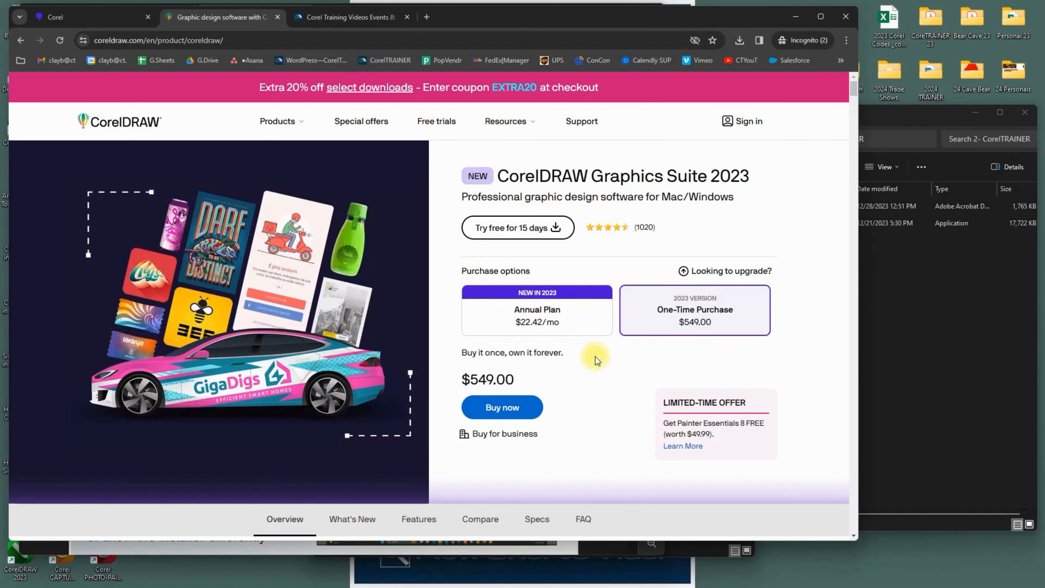
click(364, 19)
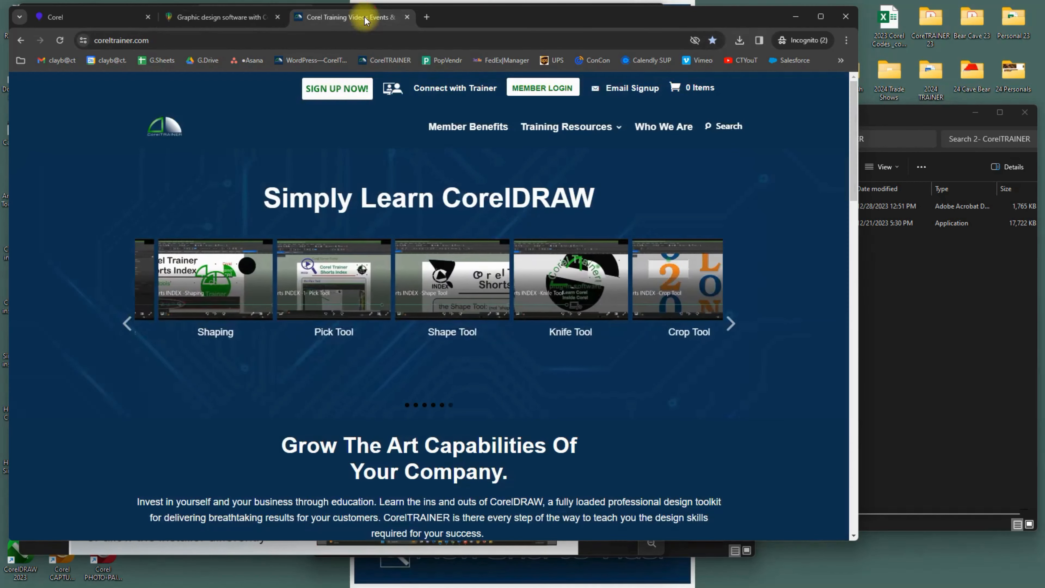
Download CorelTRAINER 3.0.exe through the Google Drive link in the 2- CorelTRAINER INSTRUCTIONS PDF.
click(909, 311)
click(798, 207)
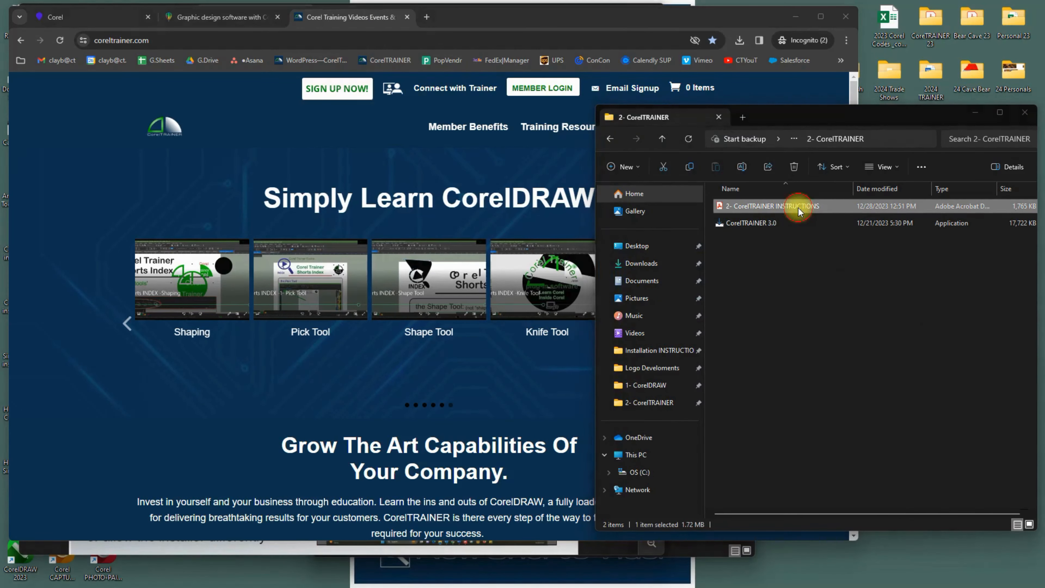
double_click(799, 208)
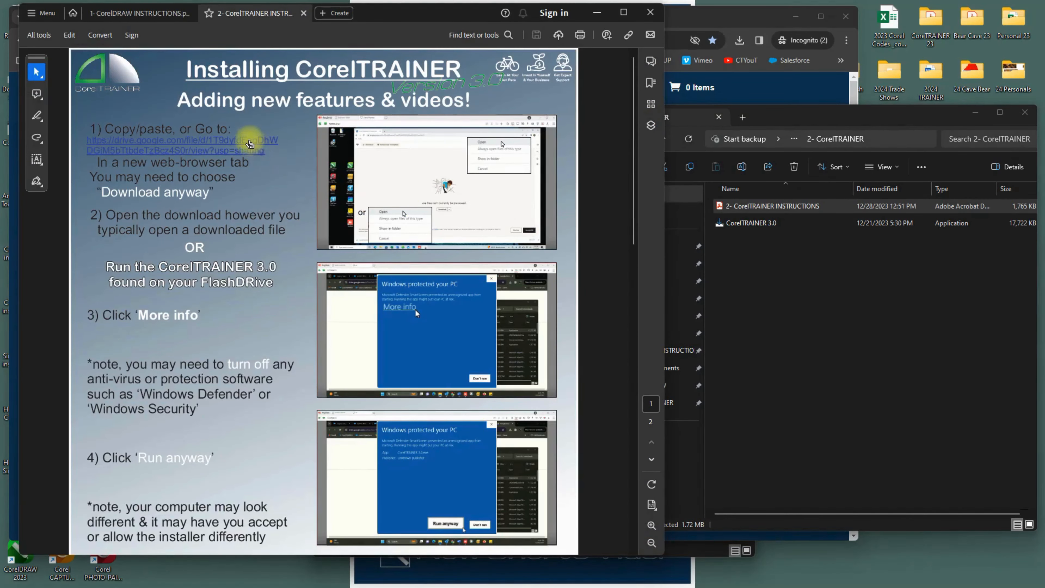
click(250, 143)
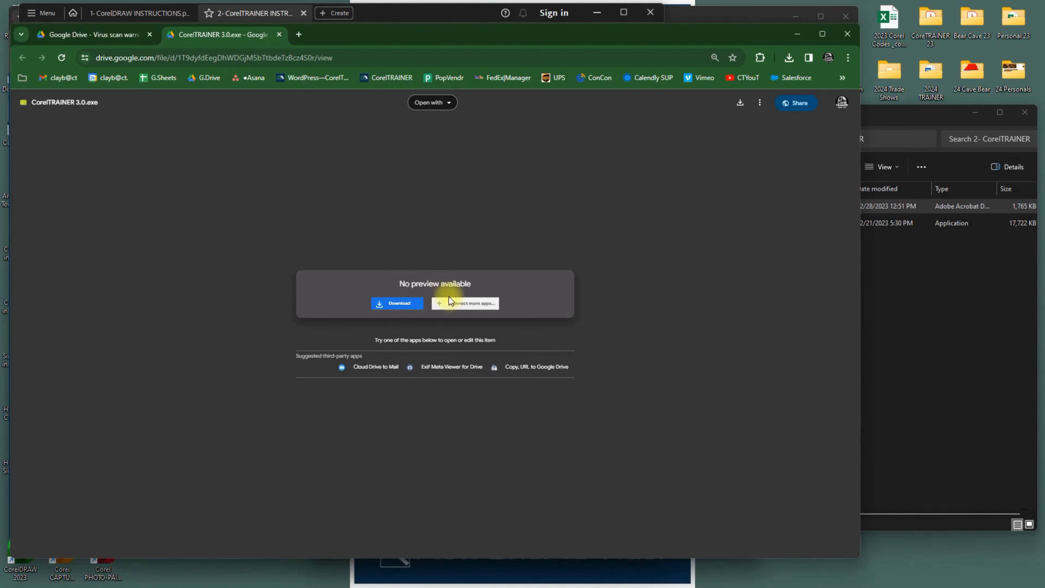
click(414, 305)
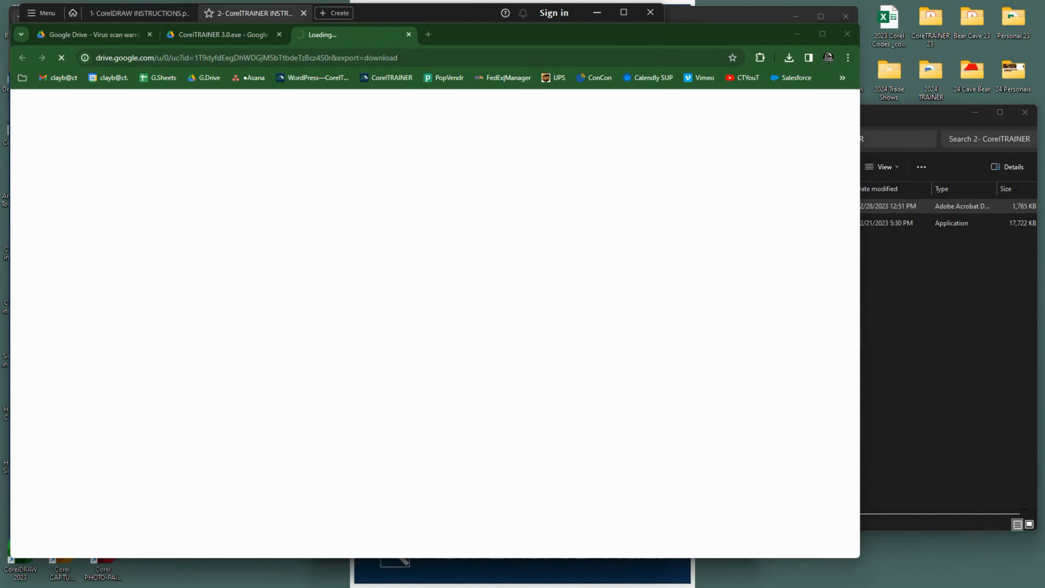
Locate the newly downloaded CorelTRAINER 3.0 (1) installer in its folder and launch it.
click(795, 59)
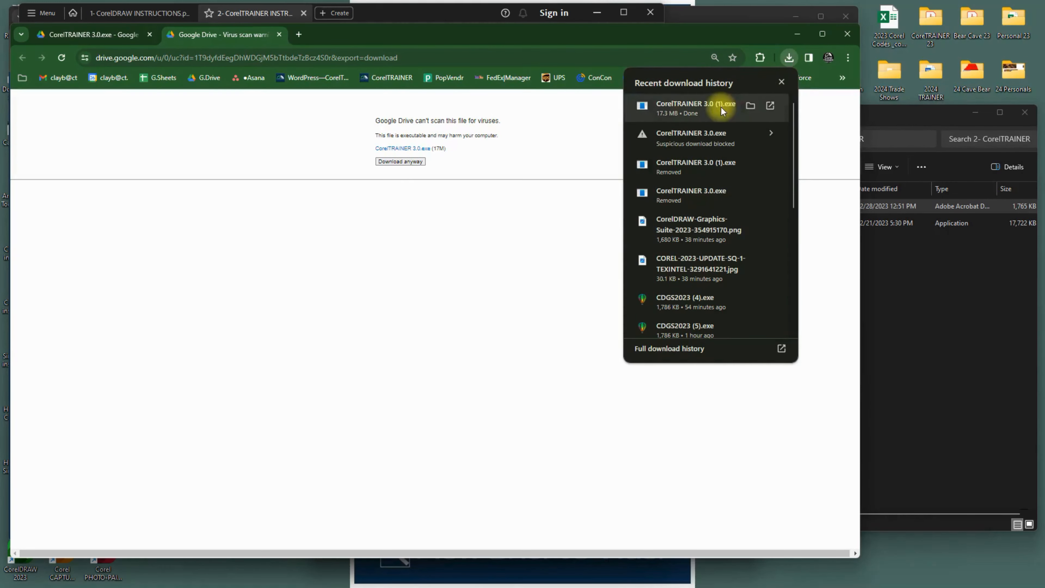
click(751, 107)
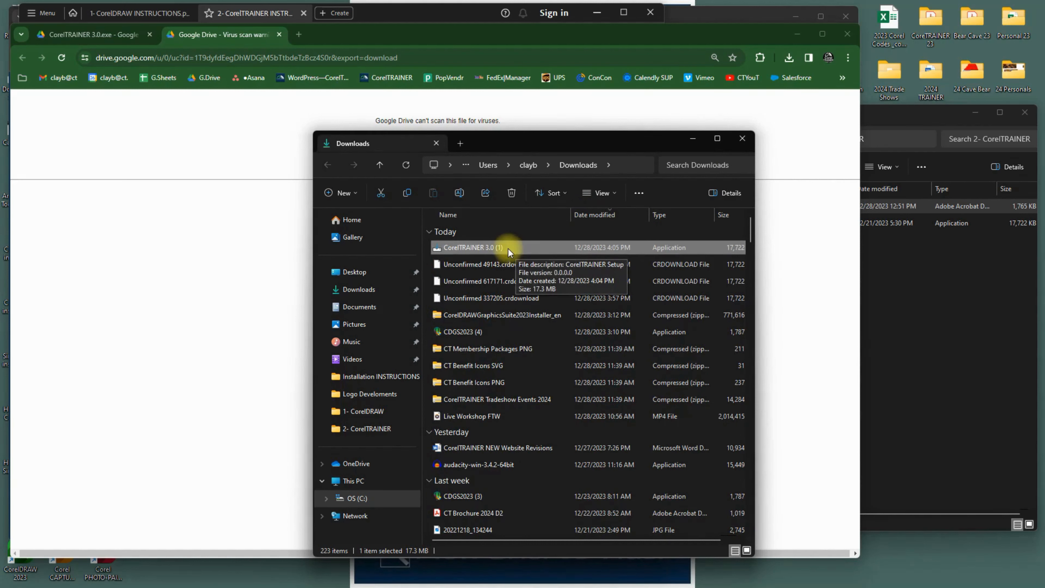
double_click(508, 248)
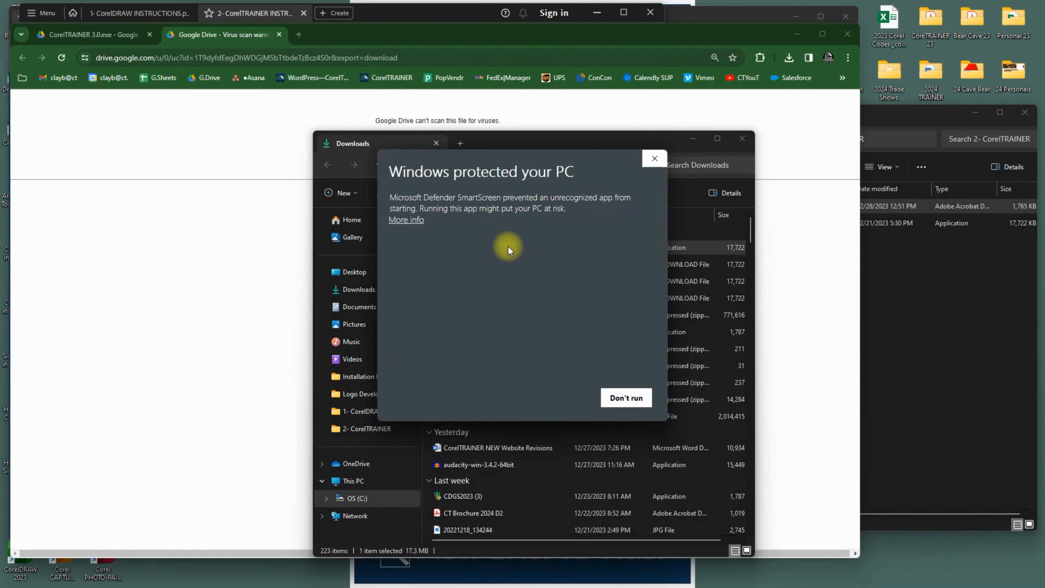
Allow the unrecognized installer to run and complete the CorelTRAINER setup, keeping the login reminder option enabled.
click(405, 221)
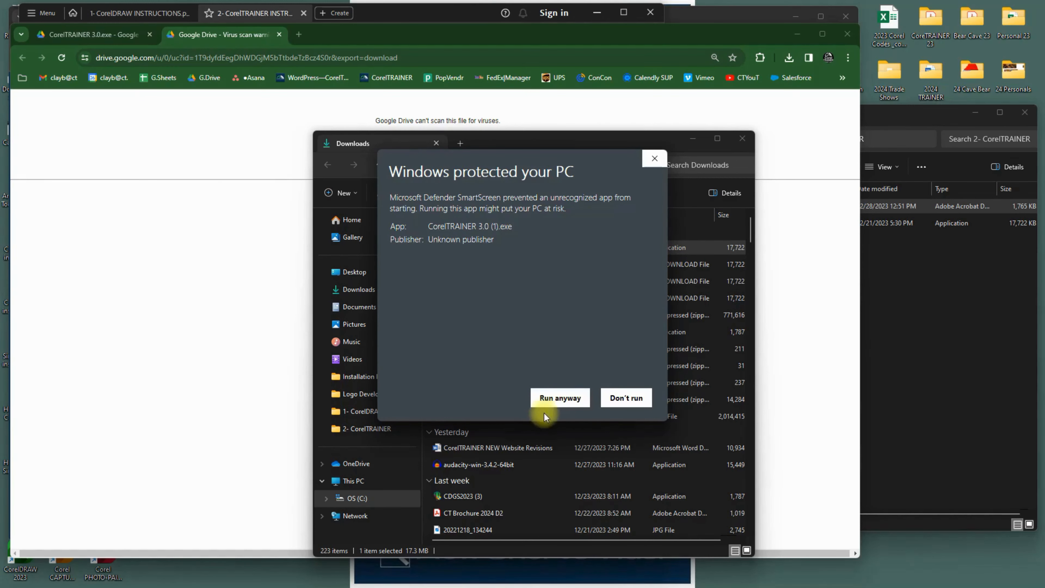
click(584, 397)
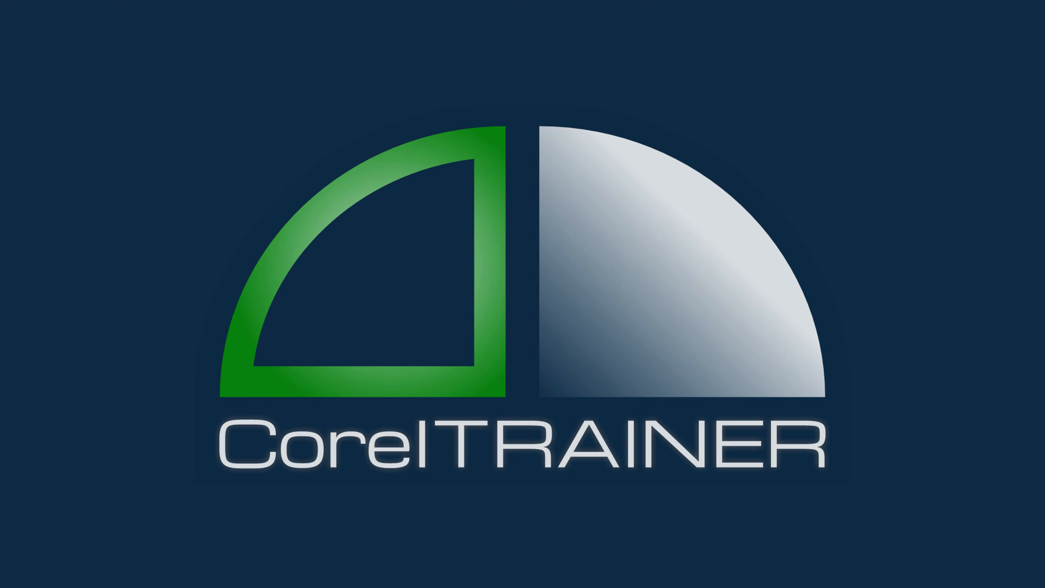
click(595, 389)
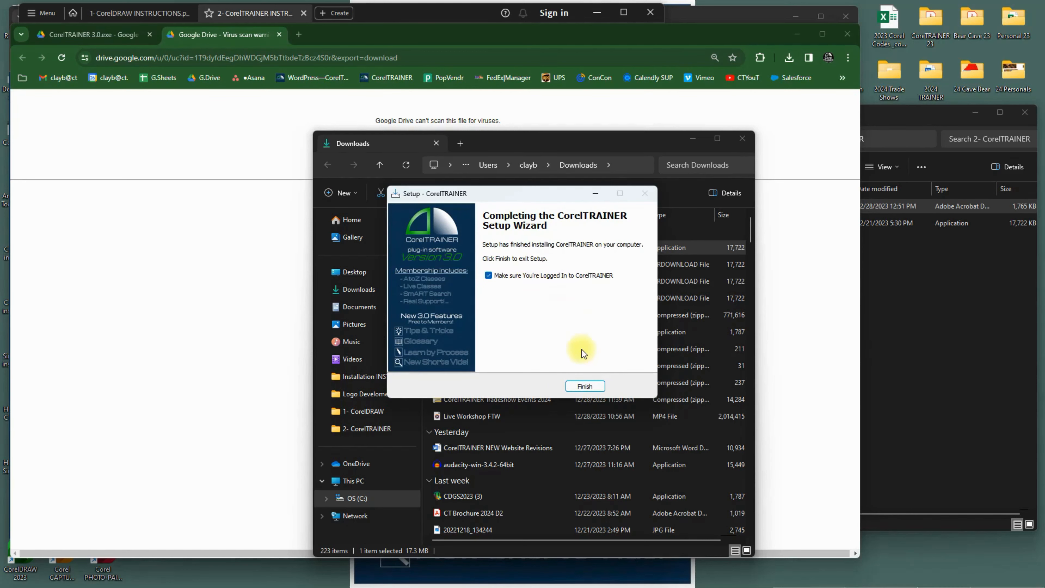
click(587, 386)
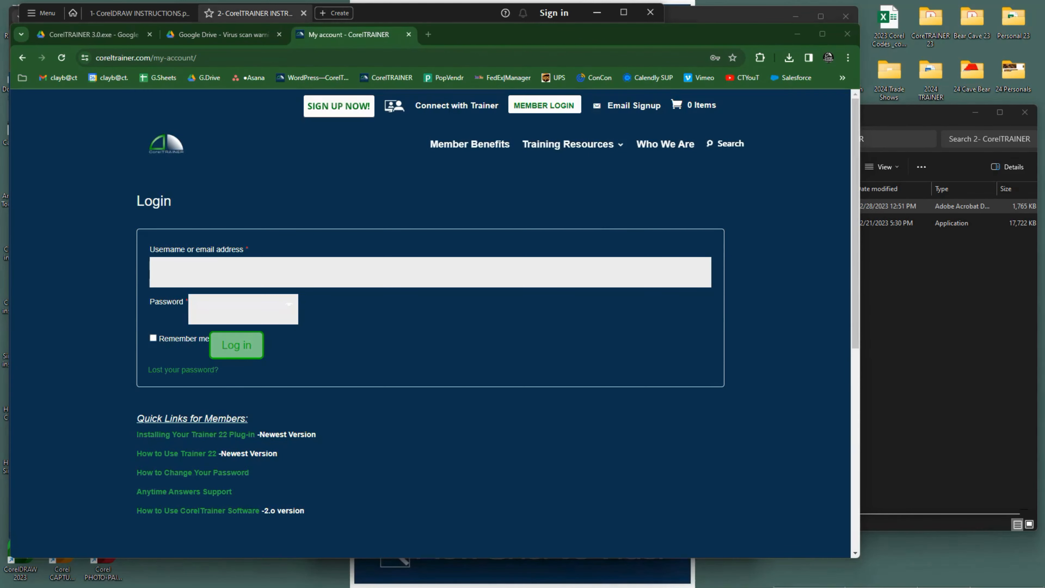
Log in to the CorelTRAINER account with its e-mail address and password, and dismiss the browser's offer to save the password.
key(ctrl+c)
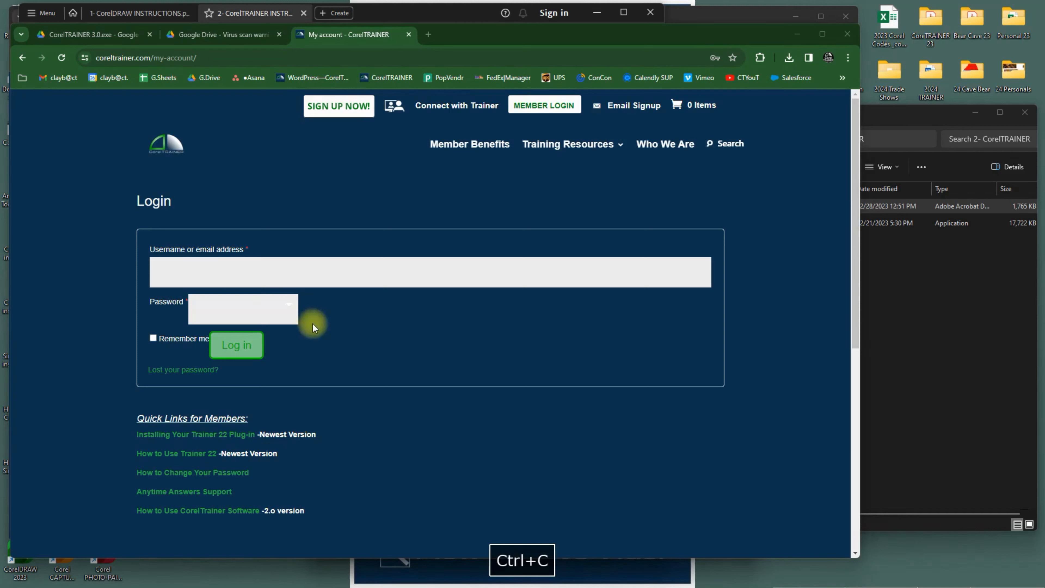
click(325, 270)
key(ctrl+v)
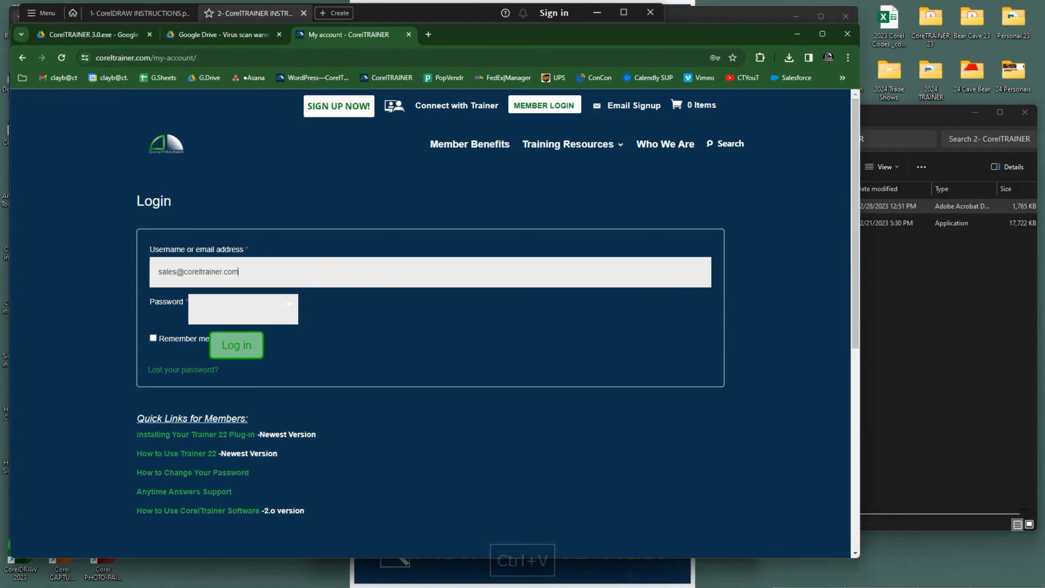
key(ctrl+c)
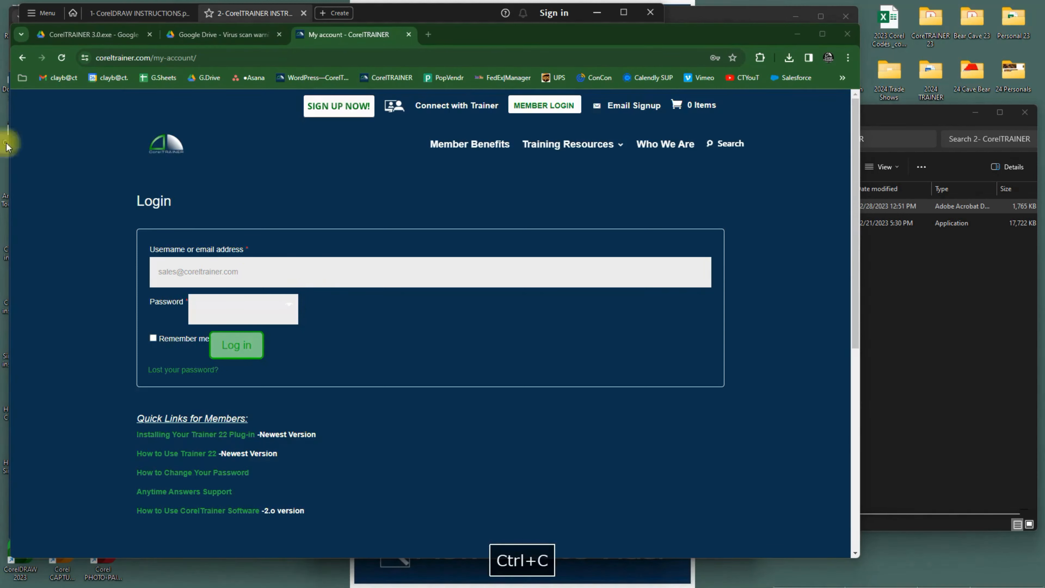
click(206, 306)
key(ctrl+v)
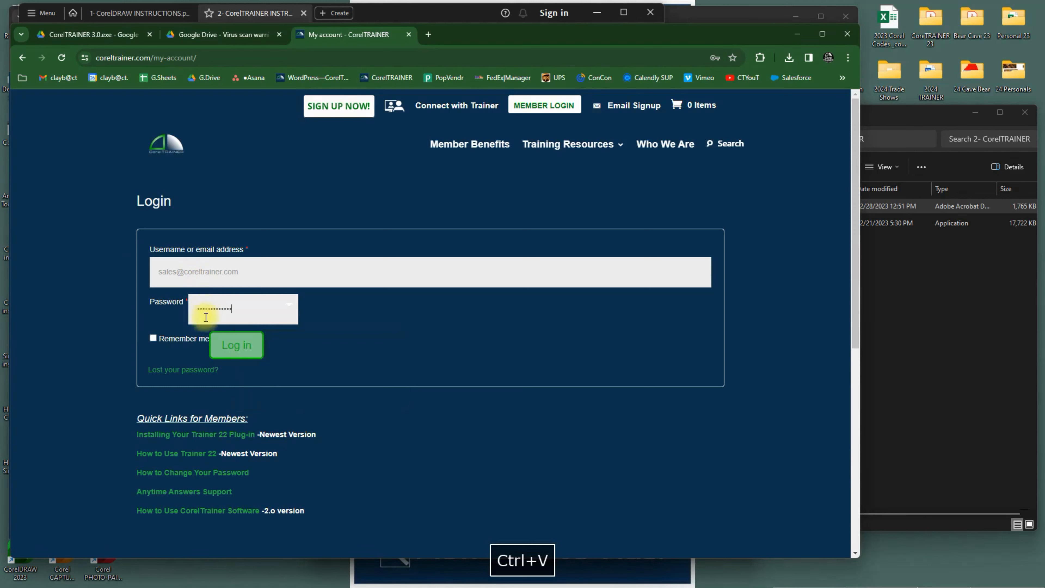
click(153, 338)
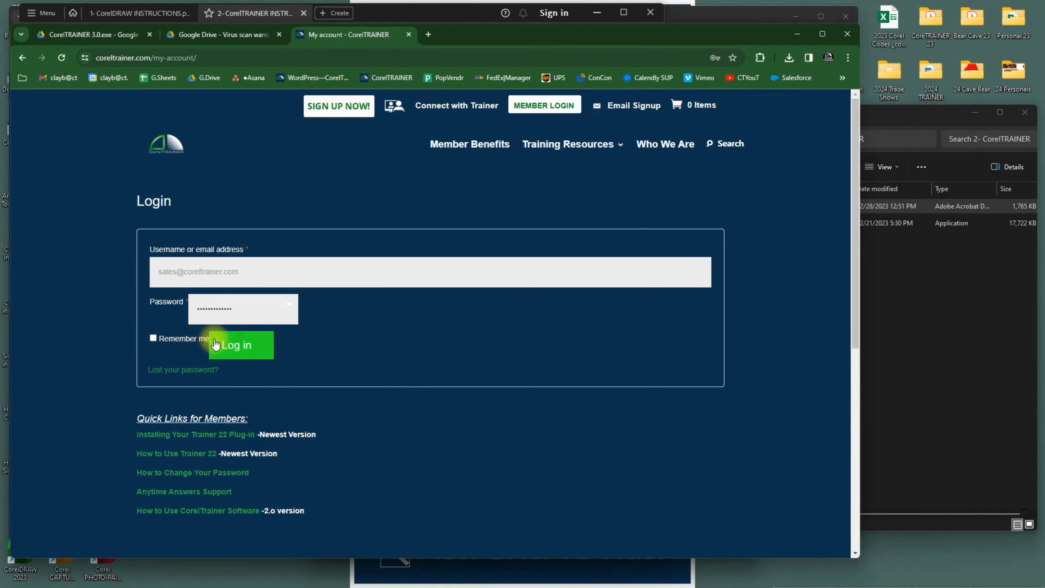
click(242, 348)
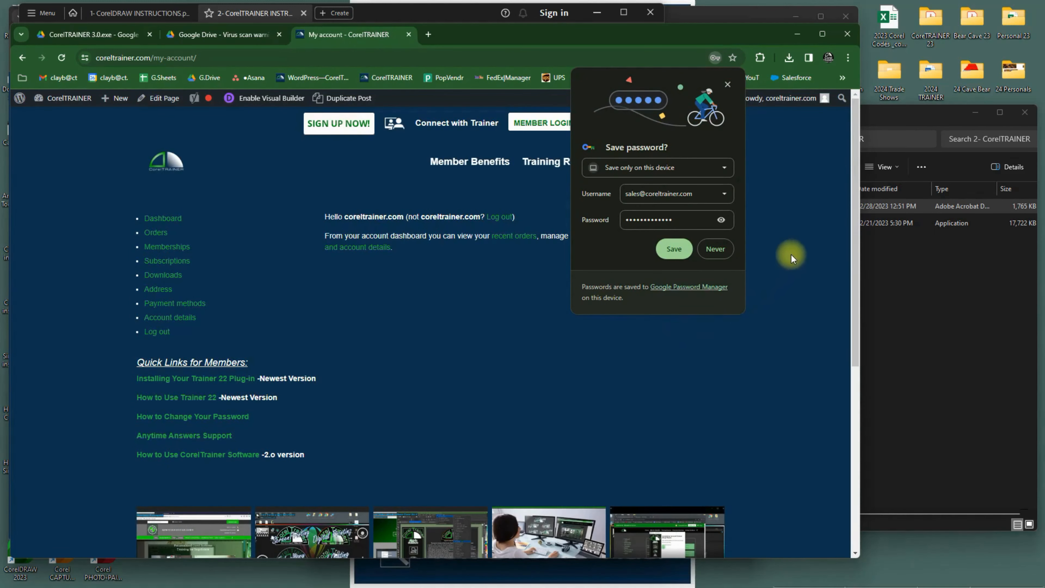
click(727, 83)
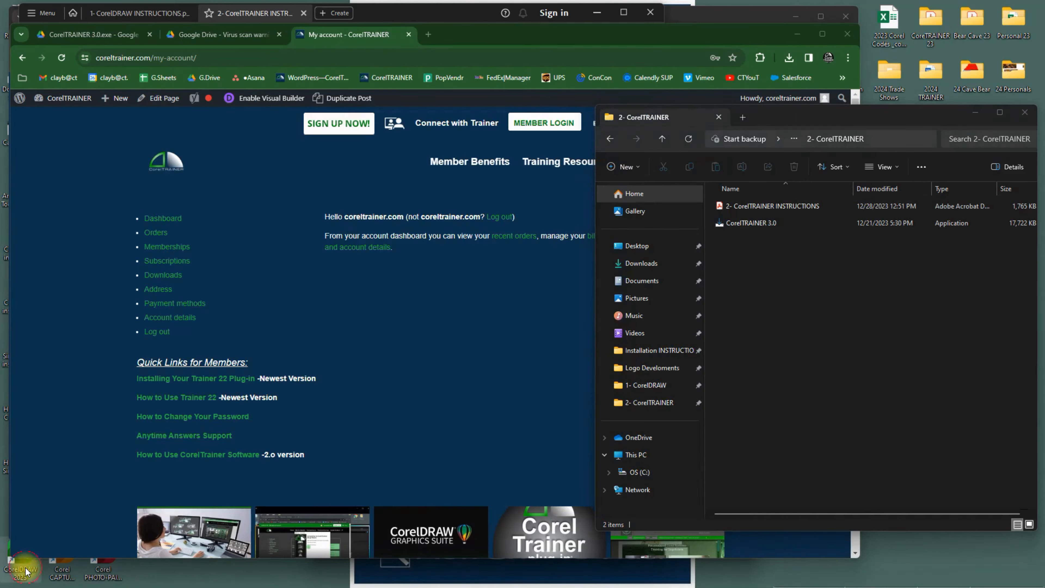
Launch CorelDRAW 2023 and make 2023 PE CorelTRAINER 3.0 the current workspace.
double_click(23, 568)
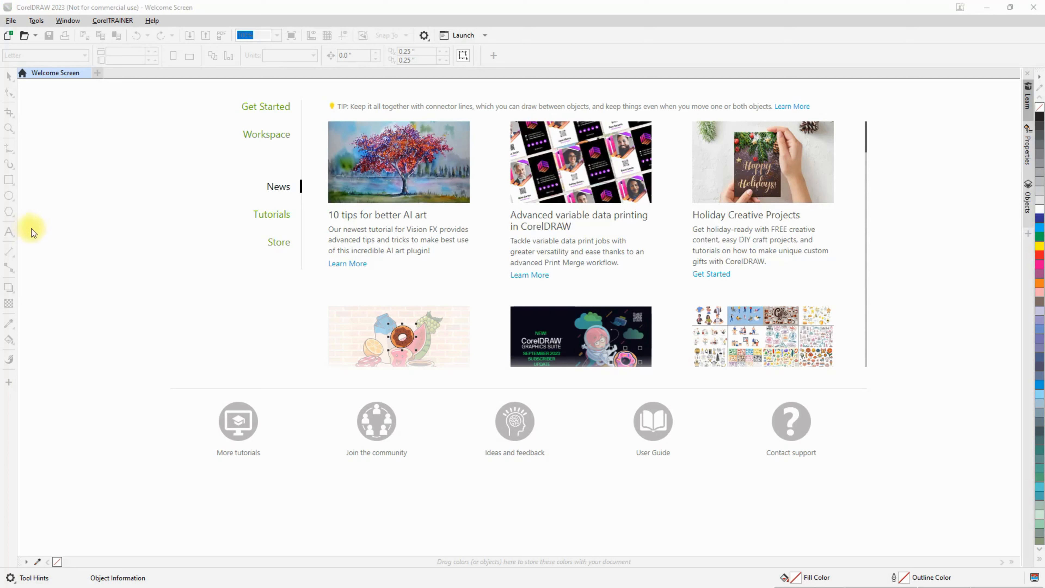
click(135, 25)
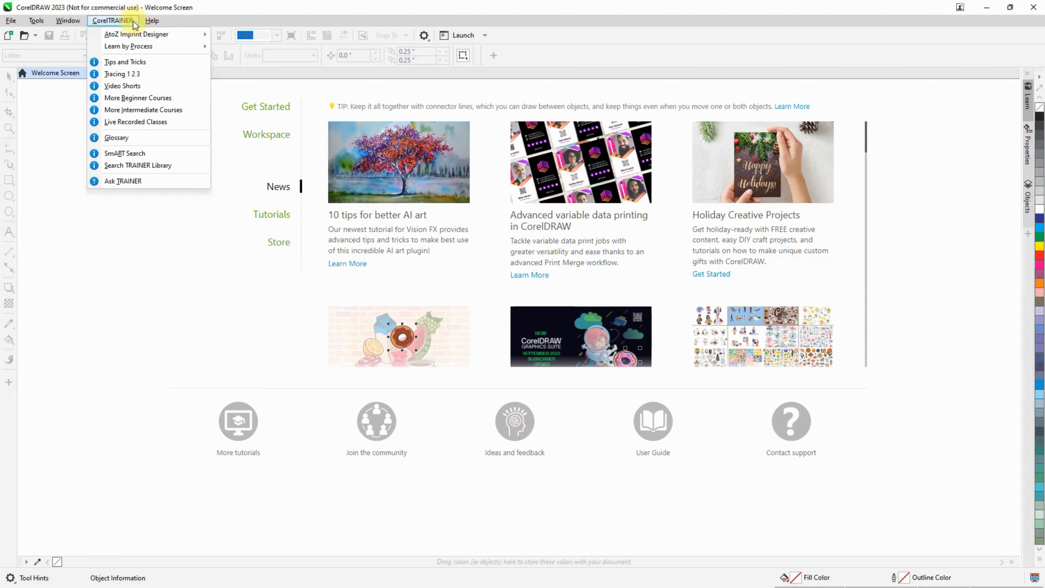
mouse_move(36, 21)
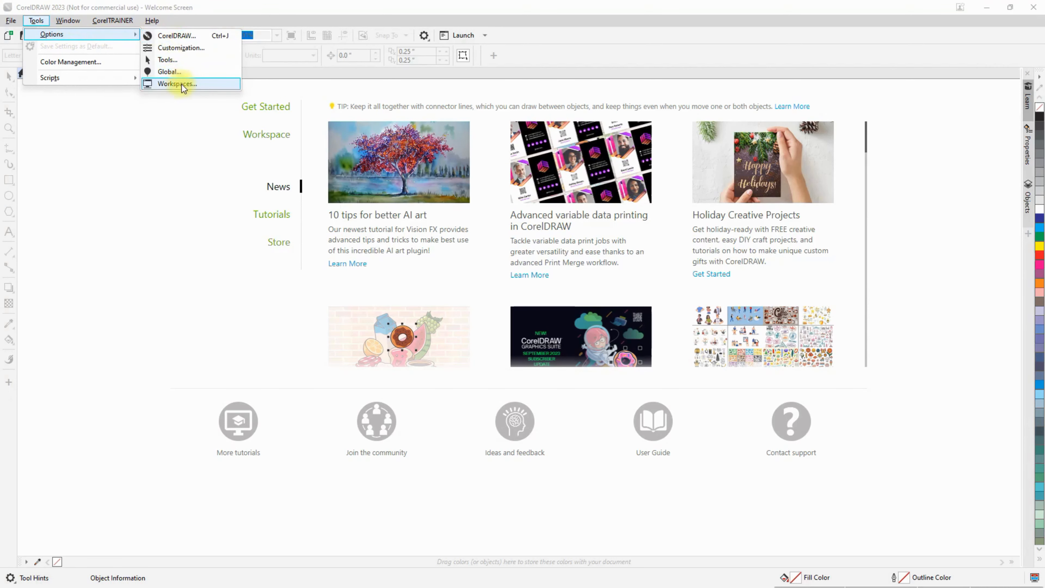
click(183, 84)
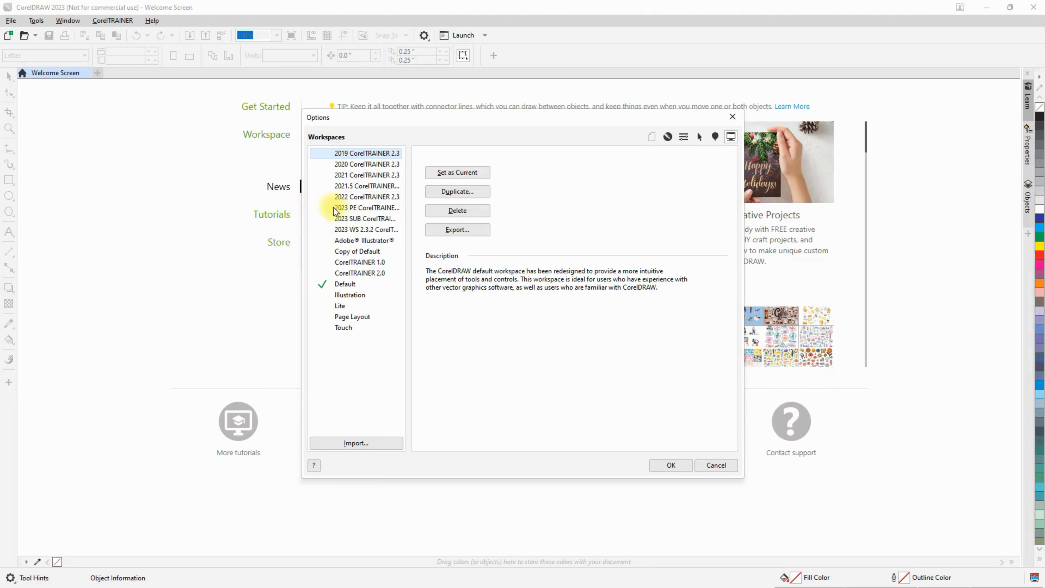
click(350, 208)
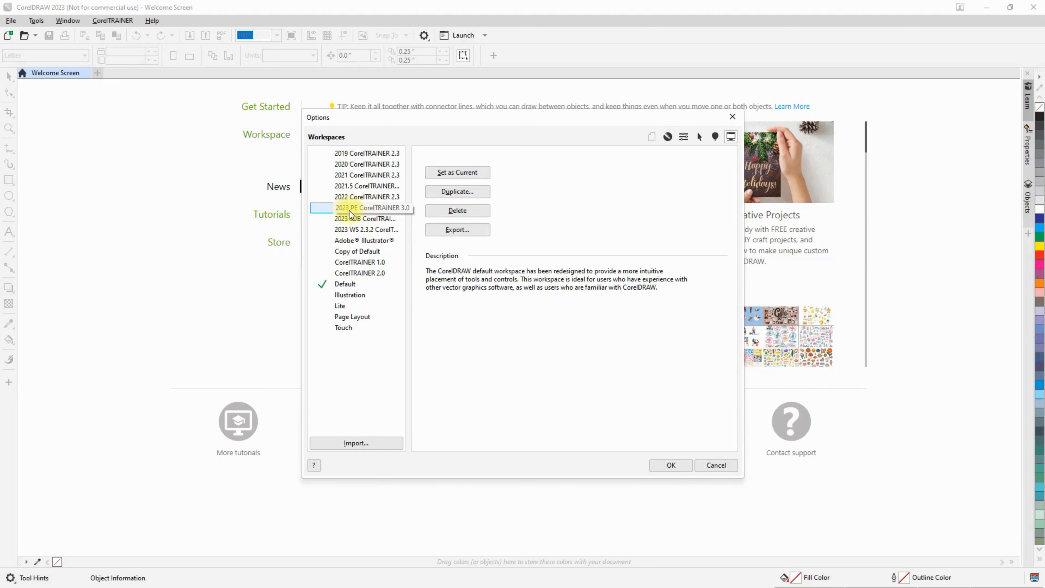
double_click(323, 211)
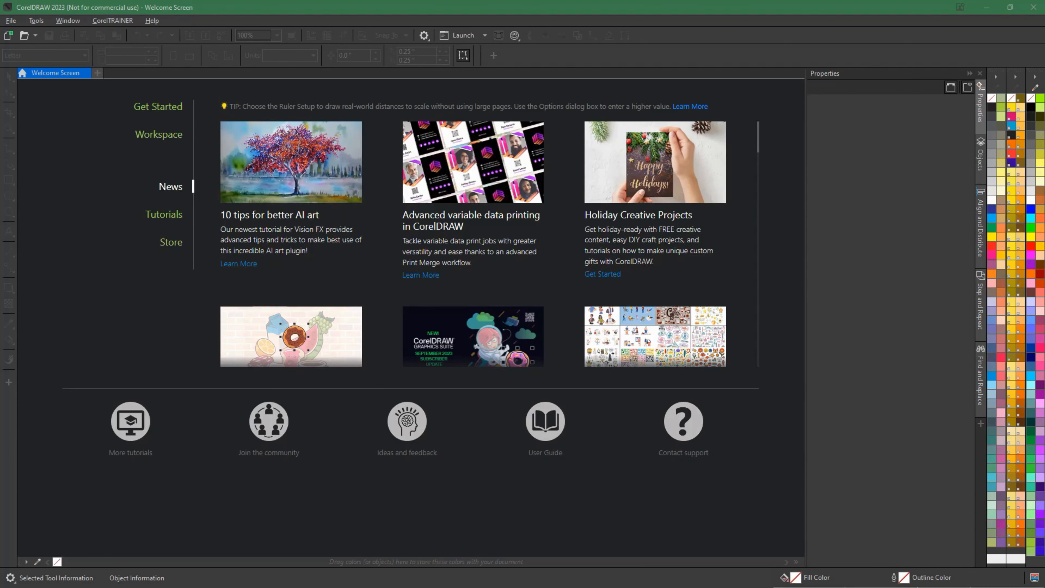
key(ctrl+j)
drag(460, 109, 499, 104)
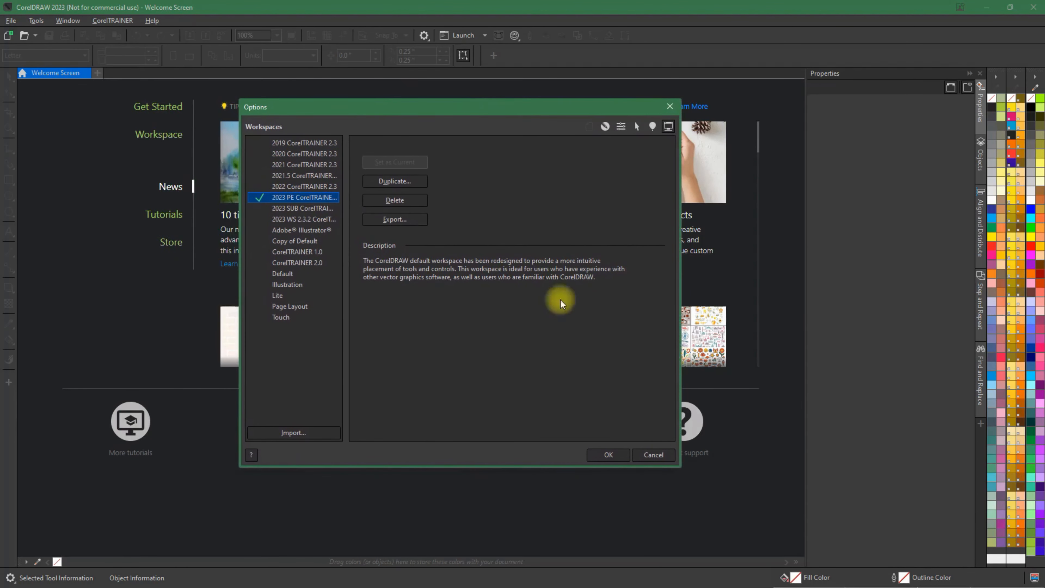
click(610, 454)
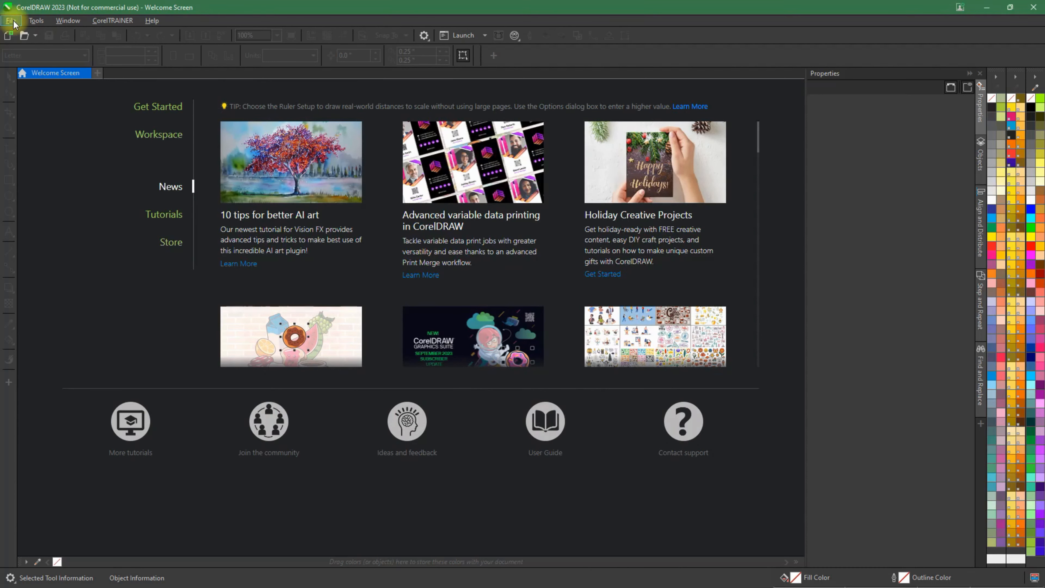
Create a new 8.5 x 11 inch document with the CorelDRAW default preset, CMYK colour and 300 dpi.
click(9, 36)
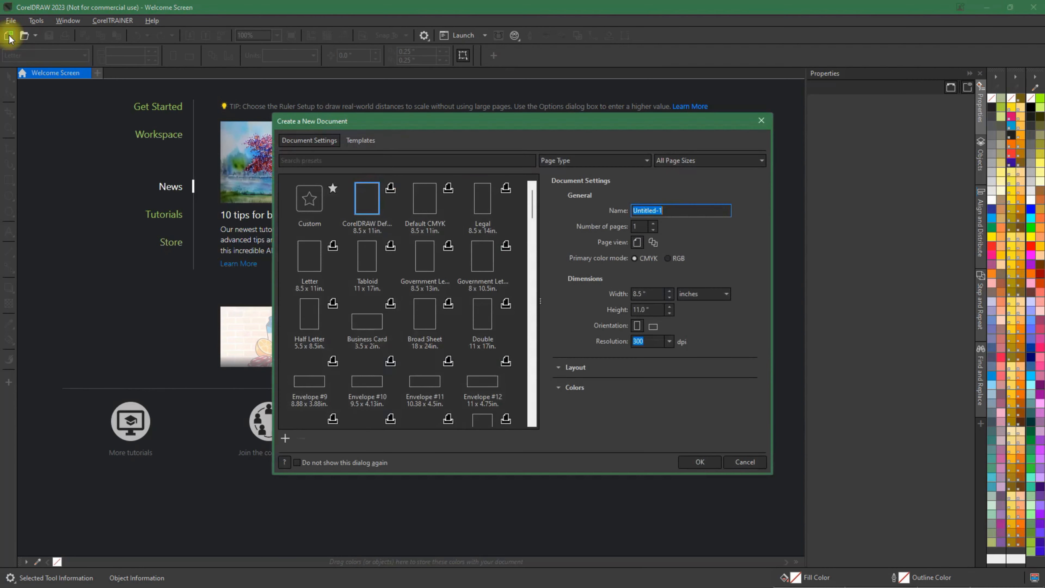
click(698, 461)
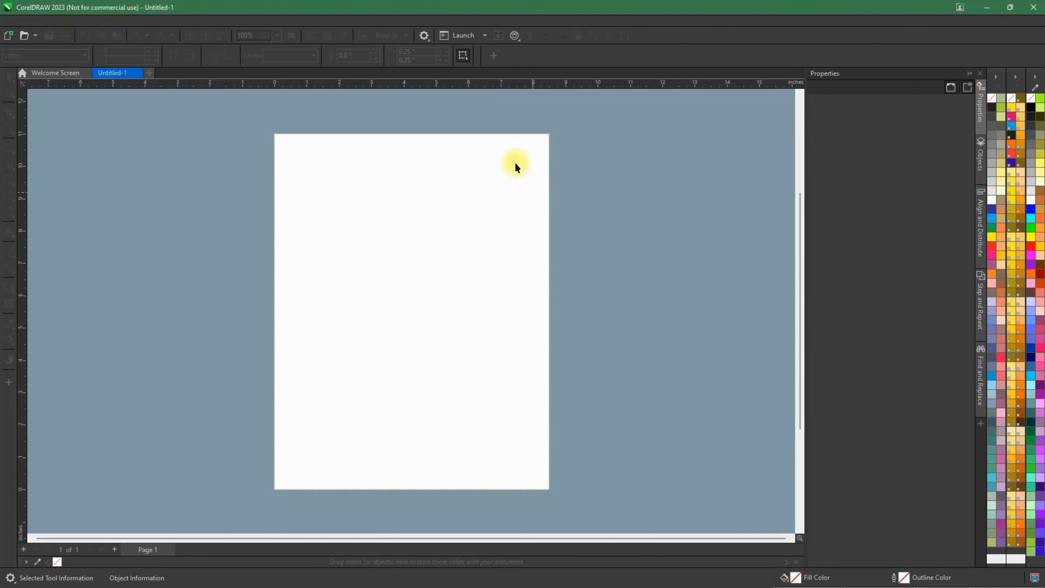